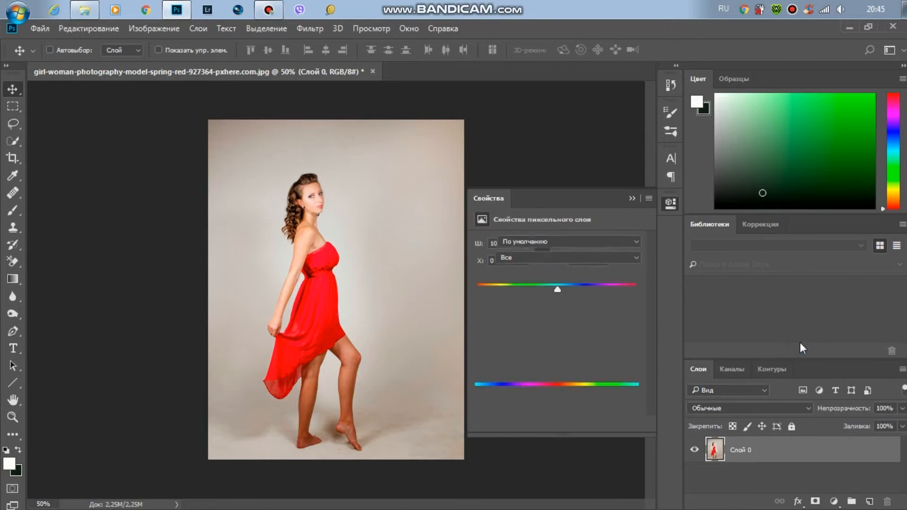
Set the Reds (Красные) hue to -110 in the Hue/Saturation adjustment so the dress turns blue
click(547, 257)
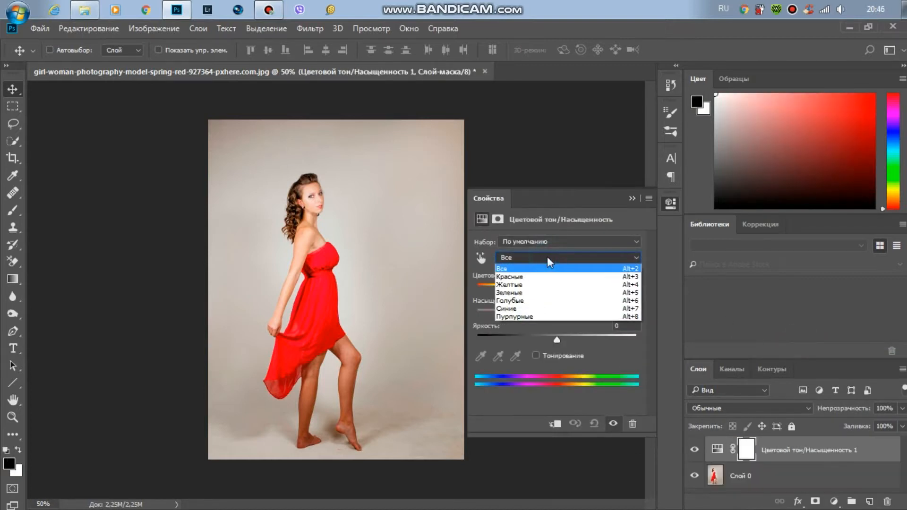
click(523, 279)
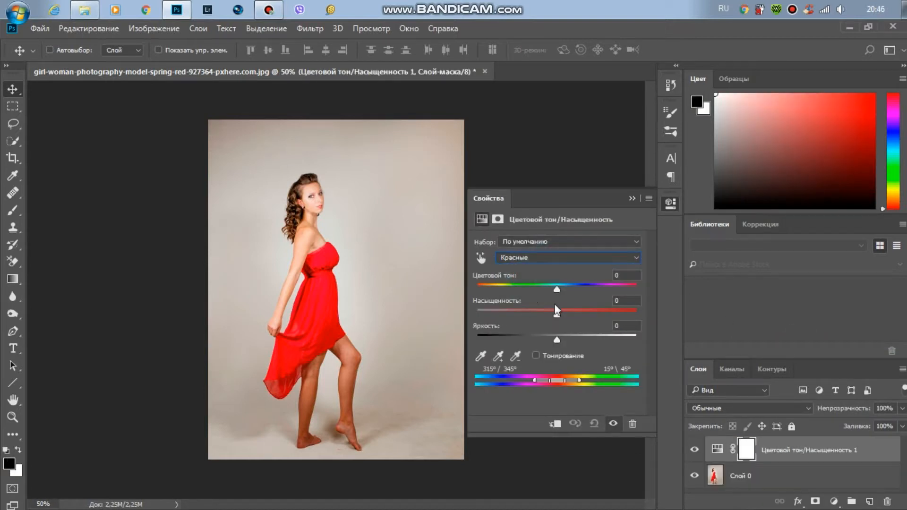
drag(556, 291, 499, 276)
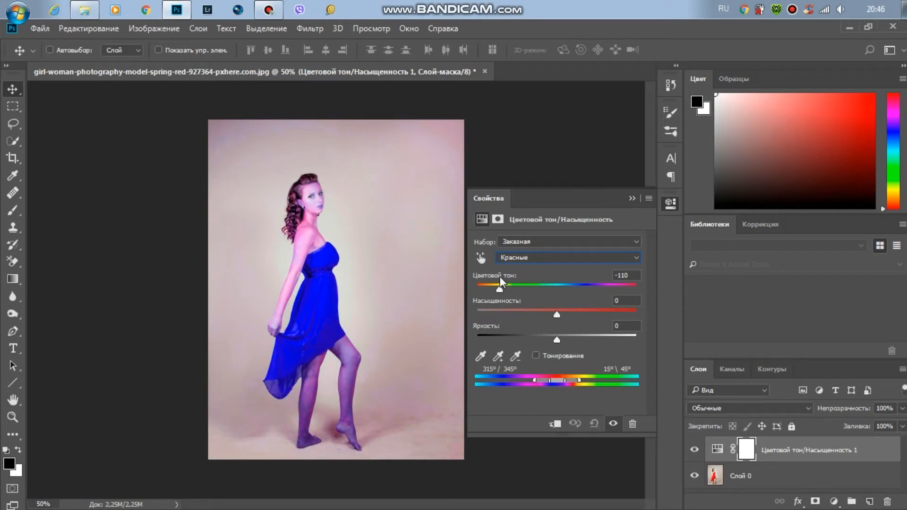
click(632, 199)
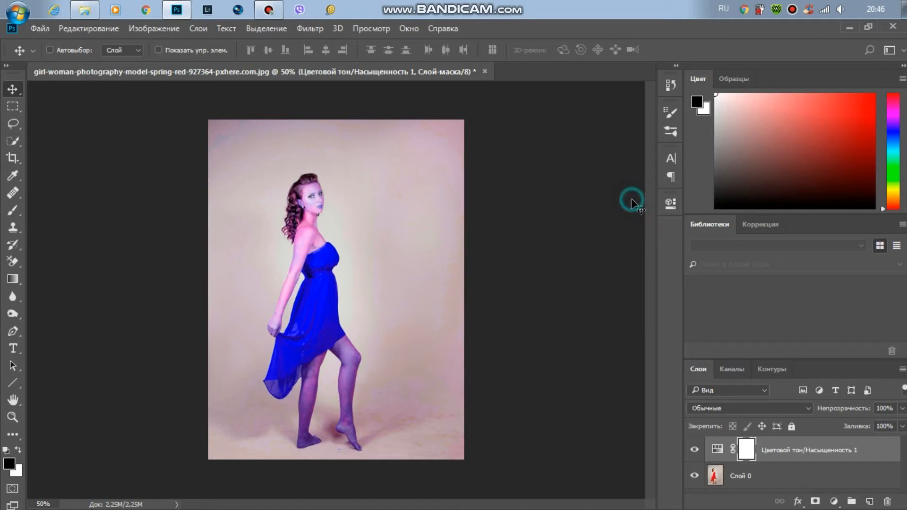
Paint black with the Brush on the adjustment layer's mask over the background, face, hair and outer arm
click(732, 440)
click(13, 211)
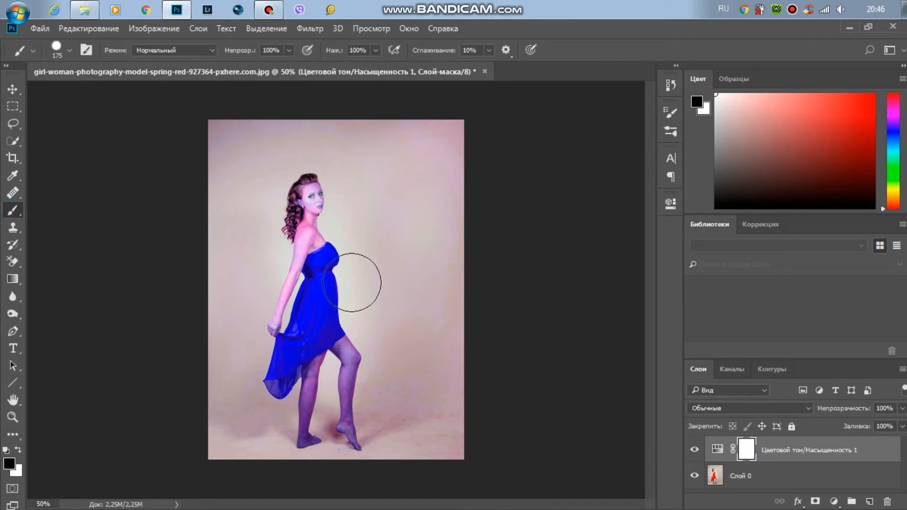
mouse_move(402, 182)
mouse_down()
mouse_move(401, 243)
mouse_move(412, 150)
mouse_move(448, 140)
mouse_move(436, 129)
mouse_move(371, 175)
mouse_move(368, 234)
mouse_move(361, 191)
mouse_move(313, 194)
mouse_move(325, 188)
mouse_move(303, 211)
mouse_move(303, 175)
mouse_move(358, 172)
mouse_move(285, 139)
mouse_move(357, 135)
mouse_move(209, 147)
mouse_move(238, 234)
mouse_move(252, 237)
mouse_move(270, 218)
mouse_move(278, 227)
mouse_move(238, 228)
mouse_move(241, 258)
mouse_move(264, 247)
mouse_move(254, 305)
mouse_move(230, 336)
mouse_move(221, 295)
mouse_move(233, 435)
mouse_move(219, 429)
mouse_move(218, 393)
mouse_move(364, 470)
mouse_move(420, 408)
mouse_move(410, 430)
mouse_move(427, 370)
mouse_move(440, 229)
mouse_move(446, 365)
mouse_move(444, 433)
mouse_move(434, 442)
mouse_move(401, 435)
mouse_move(397, 316)
mouse_move(380, 262)
mouse_move(373, 285)
mouse_move(399, 361)
mouse_move(386, 410)
mouse_move(407, 478)
mouse_up()
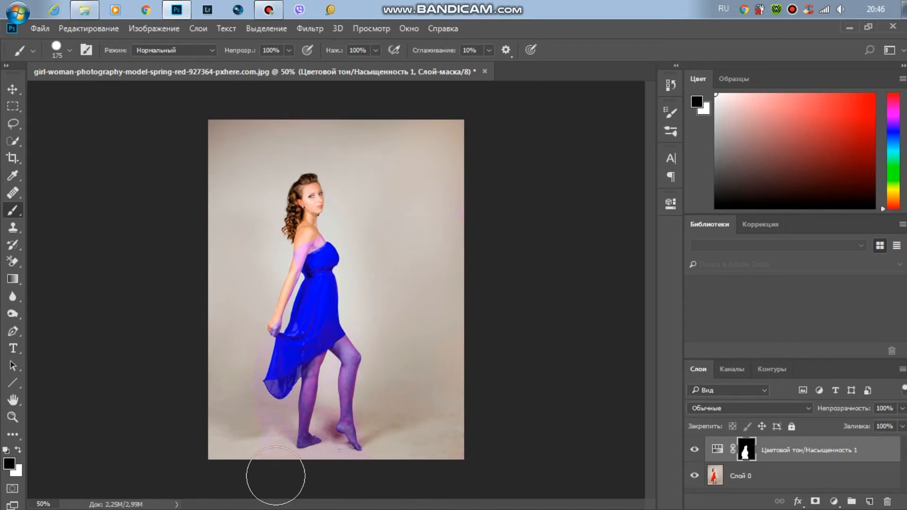
Reduce the brush size and mask the tint off the background behind the rear leg and trailing dress hem
scroll(283, 448, up, 3)
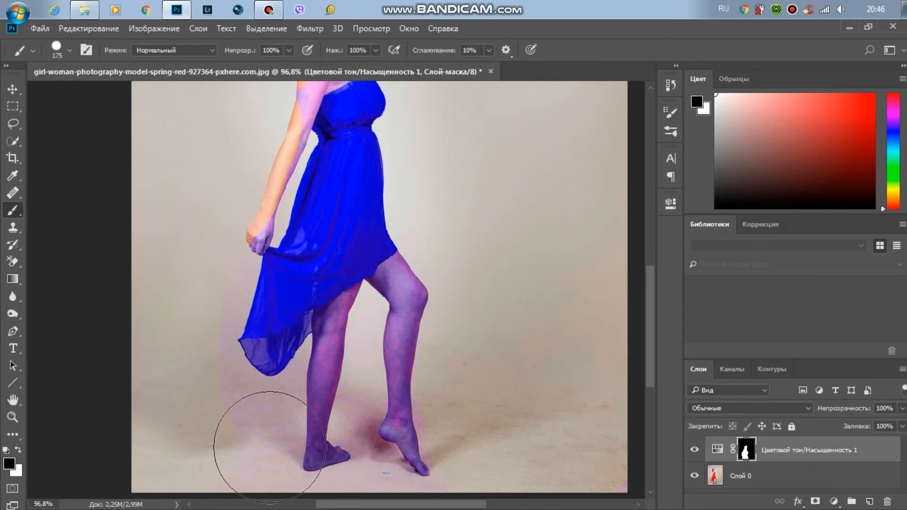
key(bracketleft)
key(bracketleft)
key(bracketleft)
key(bracketleft)
click(249, 446)
mouse_move(244, 447)
mouse_down()
mouse_move(245, 476)
mouse_move(258, 477)
mouse_move(261, 421)
mouse_move(215, 392)
mouse_move(218, 280)
mouse_up()
Mask the tint off both lower legs, the feet and the floor around them with a brush of about 50–60 px
key(bracketleft)
key(bracketleft)
key(bracketleft)
key(bracketleft)
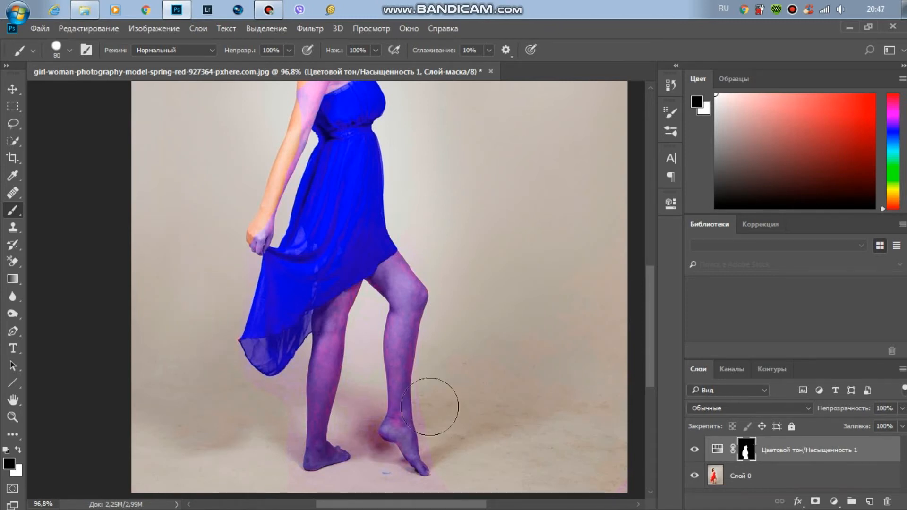
mouse_move(441, 447)
mouse_down()
mouse_move(387, 437)
mouse_move(400, 340)
mouse_move(389, 299)
mouse_move(347, 406)
mouse_move(383, 457)
mouse_move(456, 484)
mouse_move(370, 477)
mouse_move(299, 454)
mouse_move(304, 413)
mouse_move(350, 311)
mouse_move(305, 395)
mouse_move(255, 393)
mouse_move(229, 365)
mouse_move(258, 389)
mouse_move(308, 372)
mouse_up()
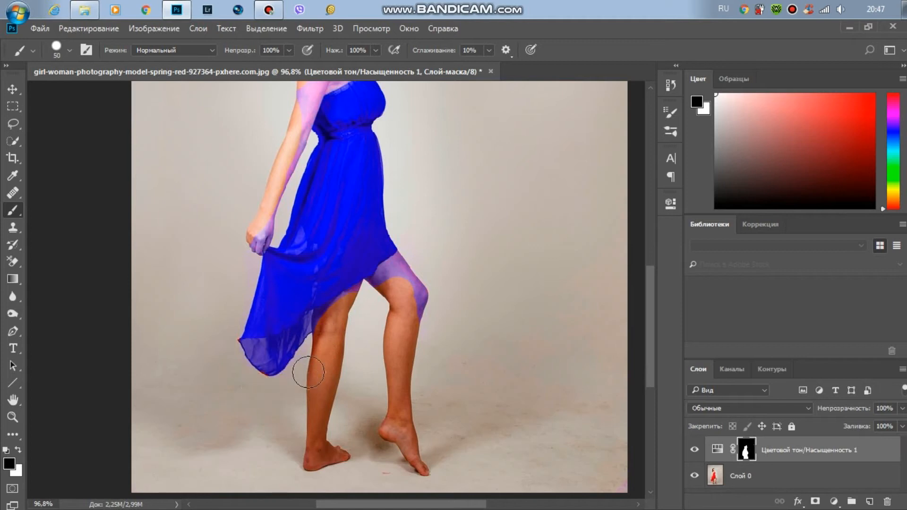
Mask the tint off the rear leg below the hem and off the front knee and thigh
scroll(308, 372, up, 5)
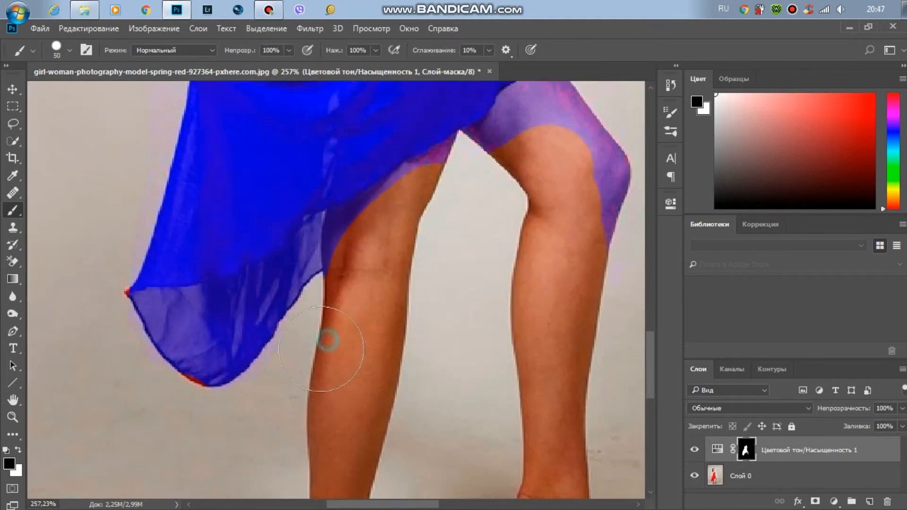
scroll(411, 318, up, 1)
click(421, 228)
click(402, 251)
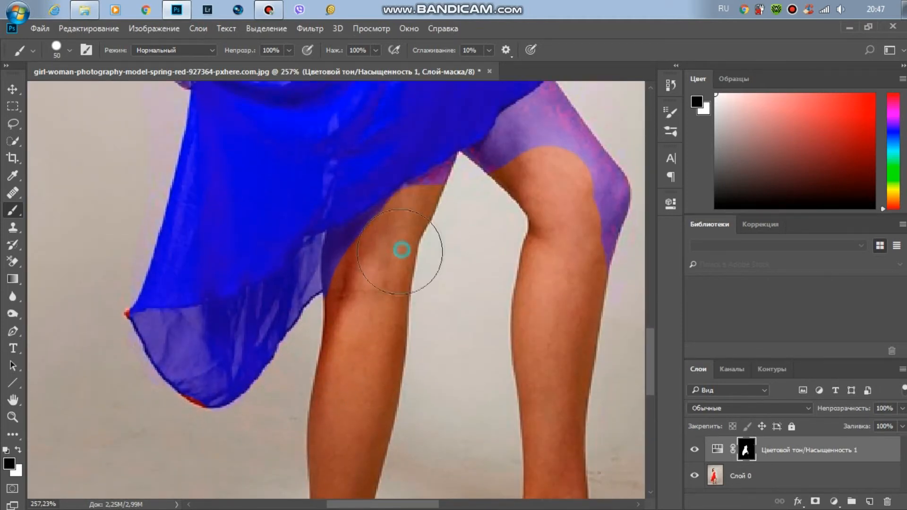
click(370, 287)
mouse_move(562, 268)
mouse_down()
mouse_move(605, 194)
mouse_move(577, 139)
mouse_move(504, 192)
mouse_move(548, 136)
mouse_up()
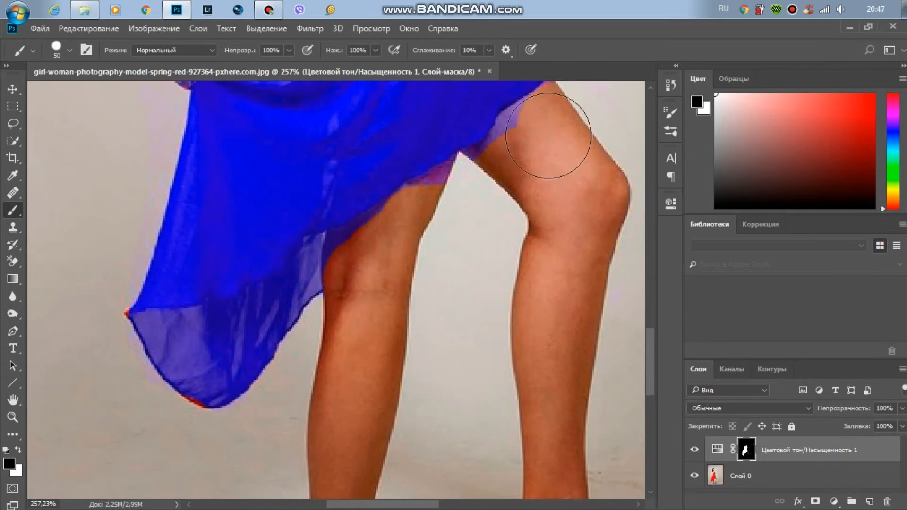
Reduce the brush to 6 px and mask the leftover tint off the rear thigh where the legs meet the hem
key(bracketleft)
key(bracketleft)
key(bracketleft)
key(bracketleft)
key(bracketleft)
key(bracketleft)
key(bracketleft)
key(bracketleft)
key(bracketleft)
key(bracketleft)
key(bracketleft)
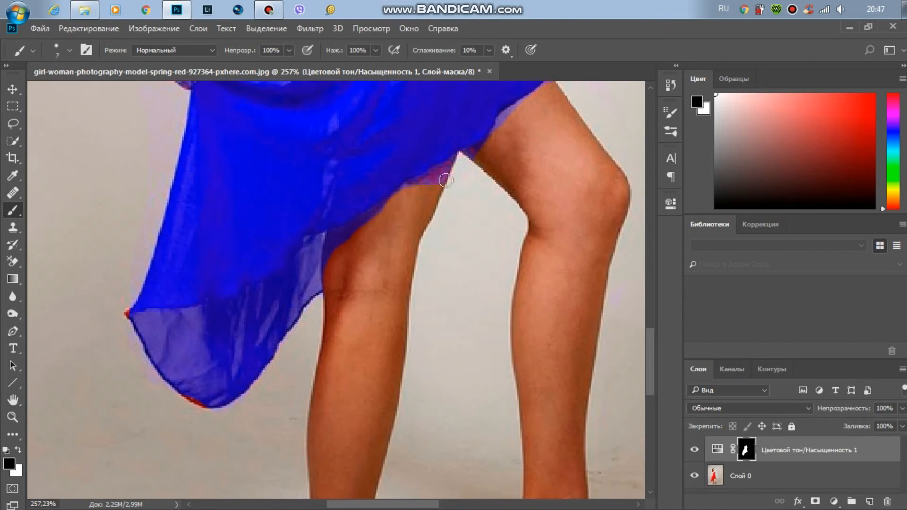
key(bracketleft)
scroll(444, 186, up, 3)
mouse_move(449, 166)
mouse_down()
mouse_move(392, 190)
mouse_move(449, 158)
mouse_up()
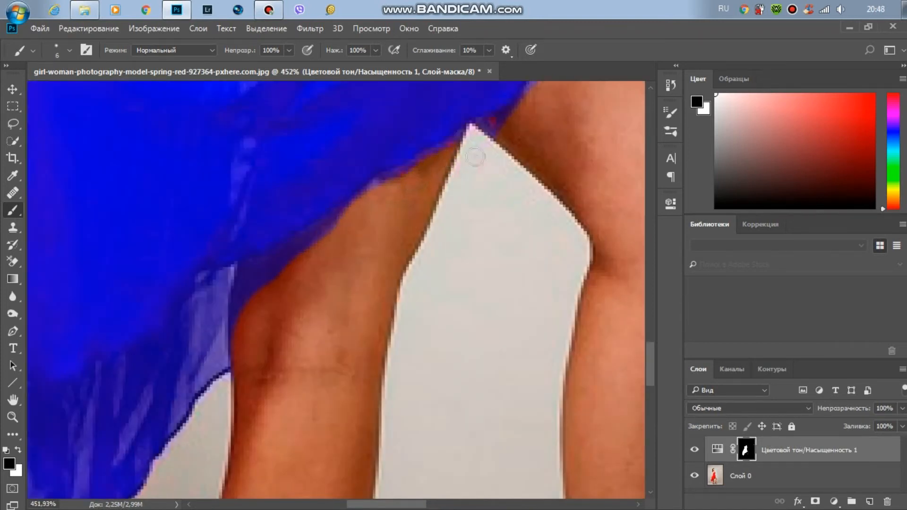
Mask the remaining blue off the skin along the dress hem on the rear and front thighs
mouse_move(331, 239)
mouse_down()
mouse_move(242, 308)
mouse_move(253, 277)
mouse_move(342, 228)
mouse_up()
drag(255, 280, 240, 323)
scroll(245, 285, down, 3)
scroll(467, 279, down, 3)
scroll(453, 250, up, 4)
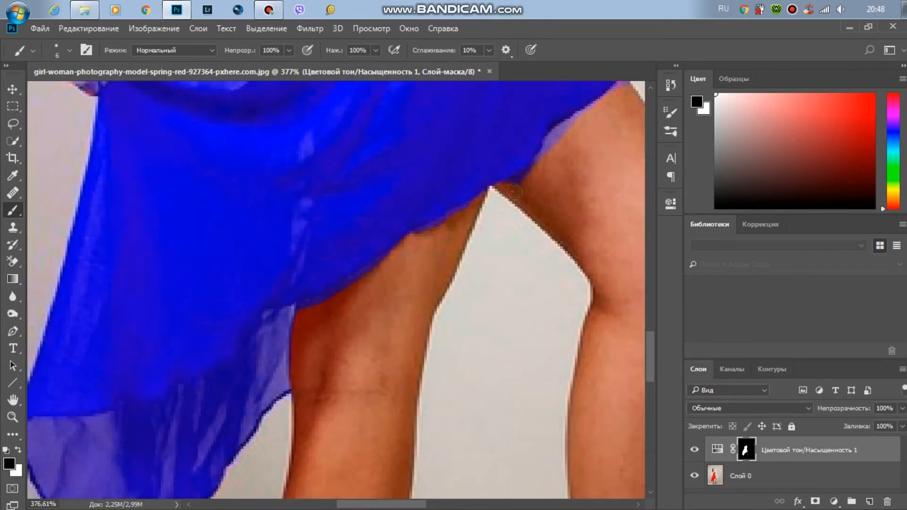
scroll(562, 175, down, 2)
scroll(583, 212, up, 2)
drag(534, 244, 498, 281)
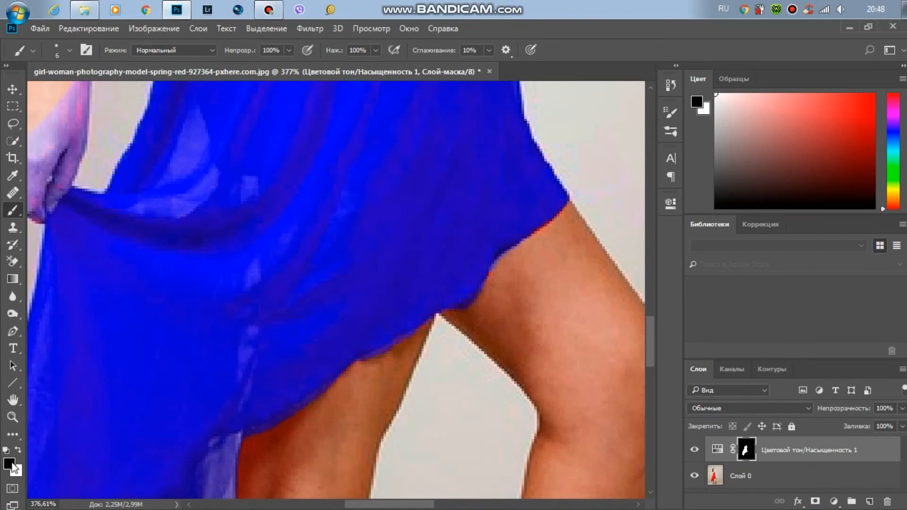
Restore the blue along the red hem edge above the front thigh using white and a 1 px brush
key(x)
scroll(546, 215, up, 5)
key(bracketleft)
key(bracketleft)
key(bracketleft)
key(bracketleft)
key(bracketleft)
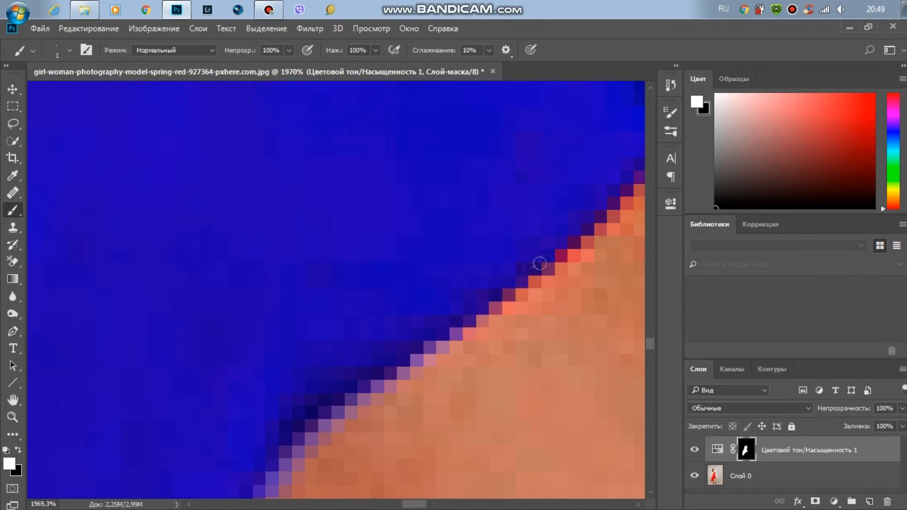
scroll(594, 188, down, 8)
scroll(593, 188, up, 6)
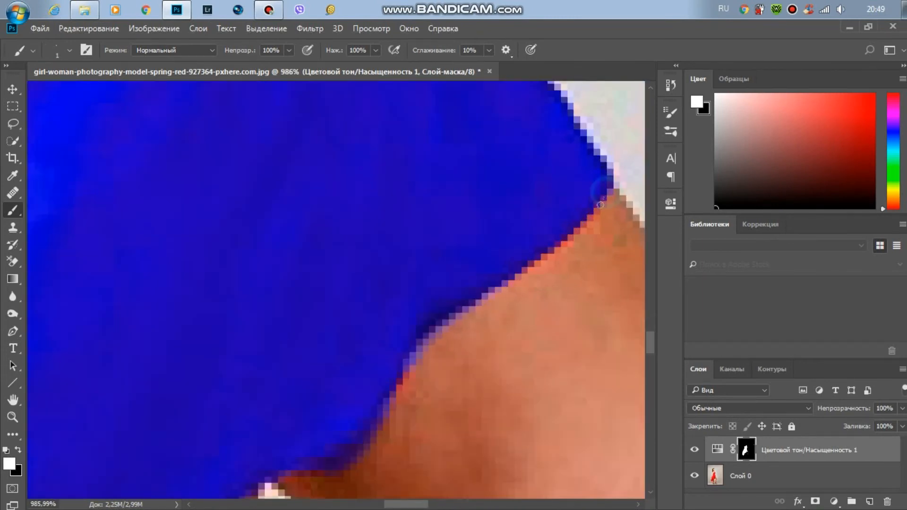
Refine the hem edge pixels at the front thigh, alternating black and white on the mask
key(x)
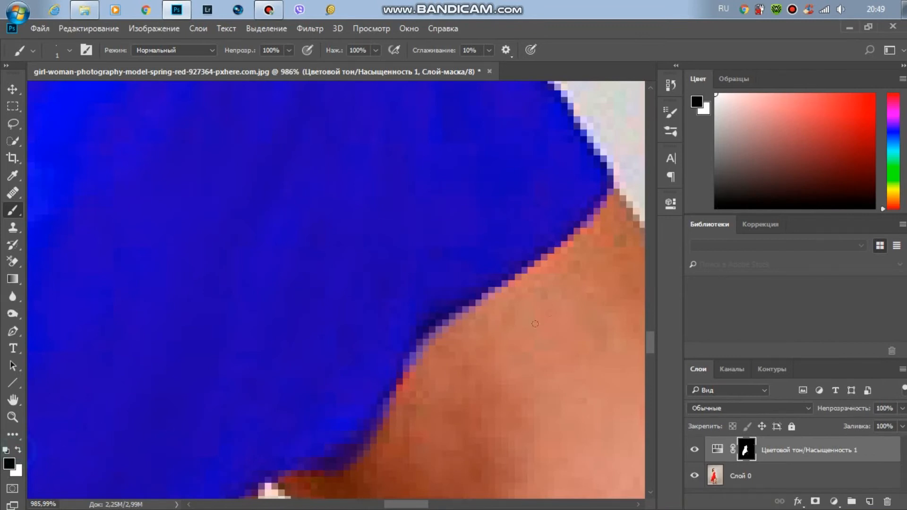
scroll(593, 249, down, 8)
scroll(593, 250, up, 8)
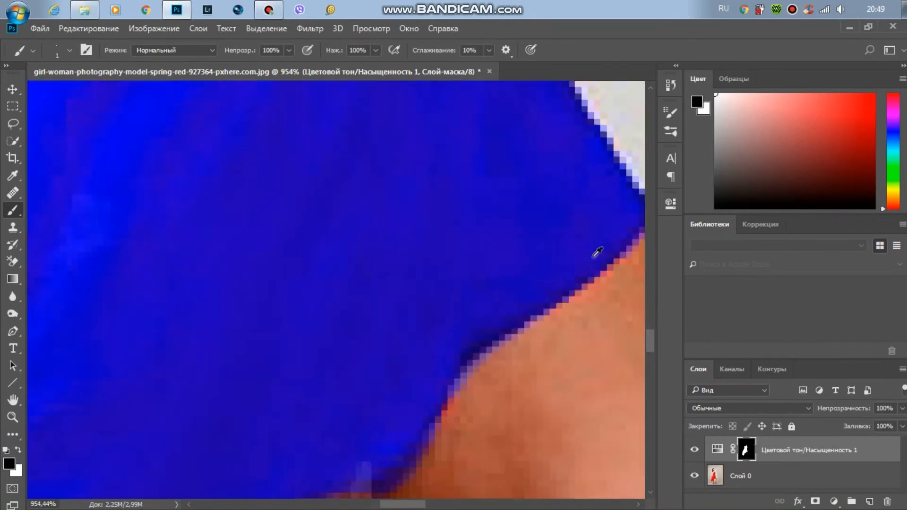
key(x)
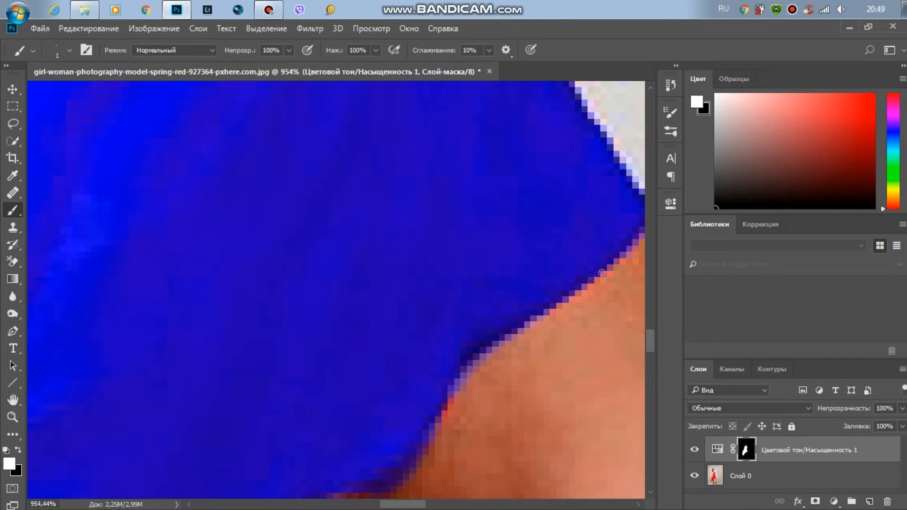
scroll(594, 274, down, 7)
scroll(505, 344, up, 8)
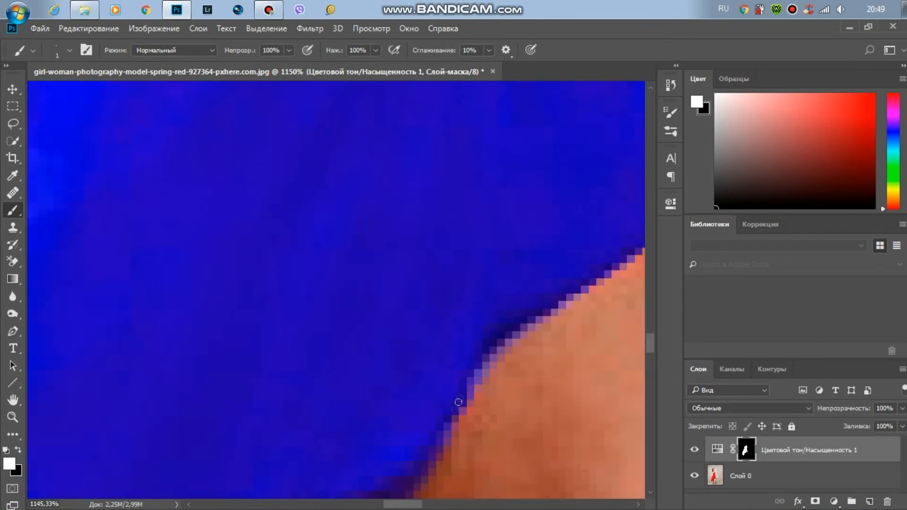
scroll(458, 401, down, 8)
scroll(145, 284, up, 5)
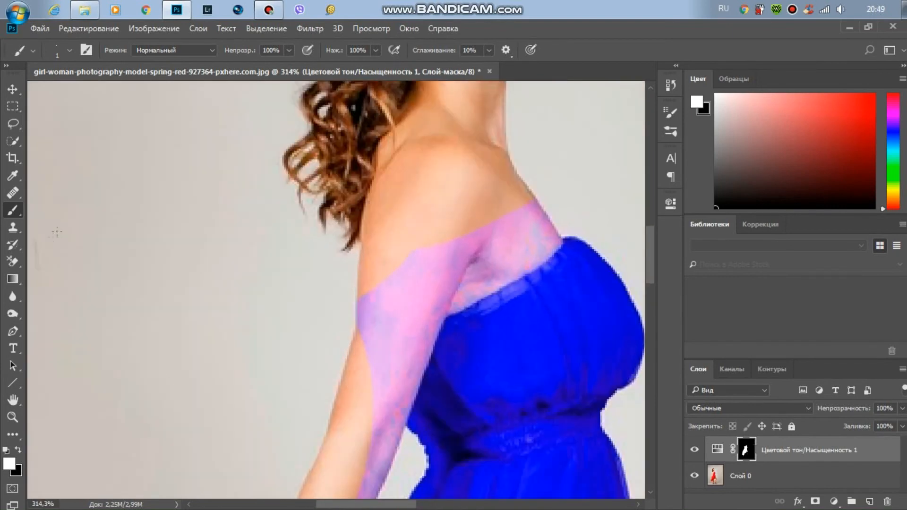
Mask the tint off the chest, shoulder and upper arm above the dress neckline with black
key(x)
mouse_move(405, 277)
mouse_down()
mouse_move(357, 300)
mouse_move(355, 331)
mouse_move(482, 288)
mouse_move(492, 228)
mouse_up()
mouse_move(577, 216)
mouse_down()
mouse_move(533, 262)
mouse_move(490, 286)
mouse_up()
mouse_move(369, 313)
mouse_down()
mouse_move(368, 402)
mouse_move(438, 309)
mouse_move(391, 389)
mouse_up()
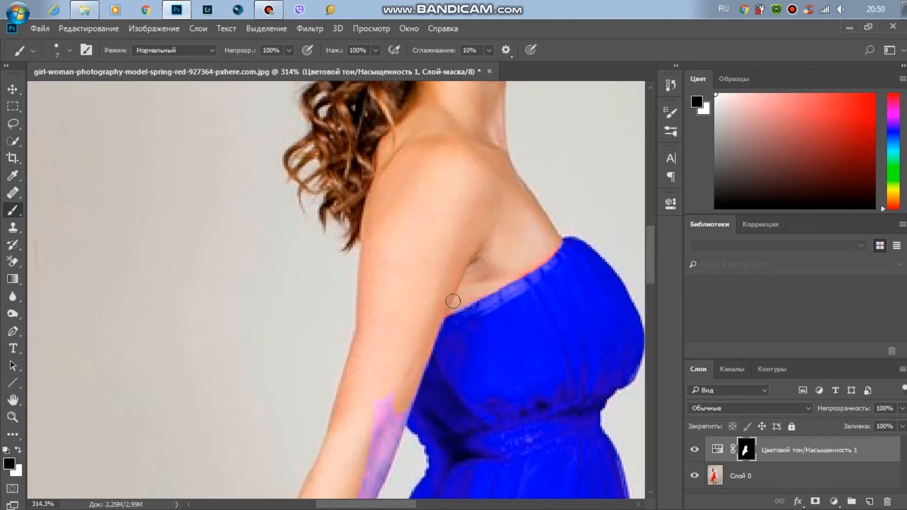
Mask the tint off the forearm, hand and fingers holding the dress
scroll(398, 379, down, 3)
mouse_move(370, 285)
mouse_down()
mouse_move(389, 290)
mouse_move(364, 360)
mouse_up()
scroll(326, 350, down, 4)
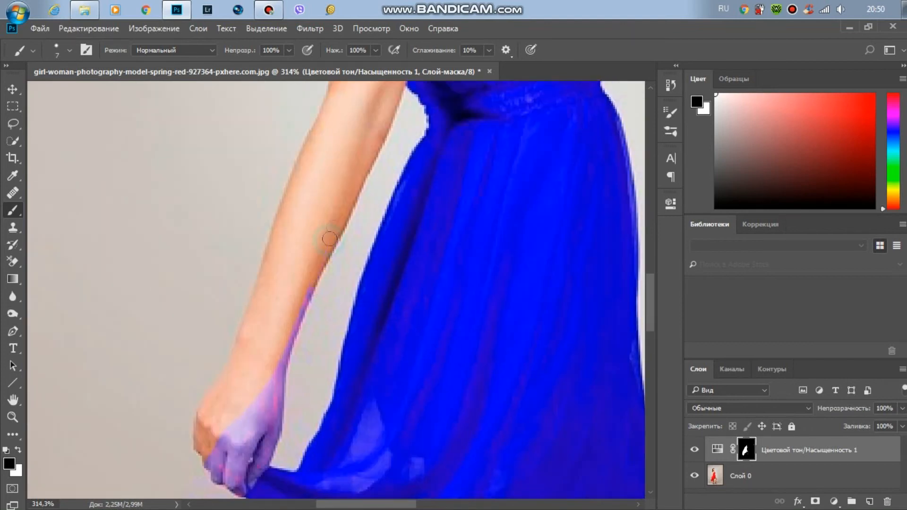
mouse_move(308, 394)
mouse_down()
mouse_move(288, 350)
mouse_move(270, 424)
mouse_move(249, 415)
mouse_move(283, 385)
mouse_move(239, 423)
mouse_up()
scroll(227, 406, down, 2)
mouse_move(199, 365)
mouse_down()
mouse_move(221, 367)
mouse_move(229, 337)
mouse_move(232, 405)
mouse_up()
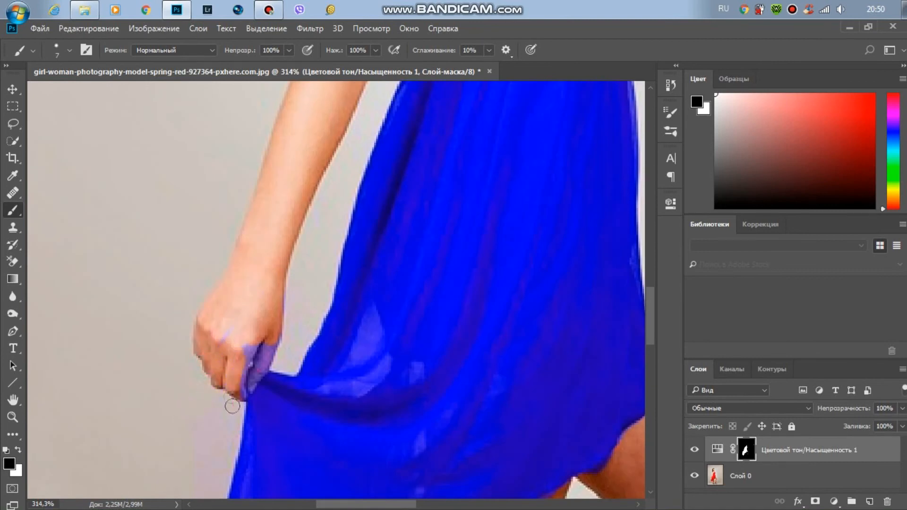
drag(249, 349, 275, 341)
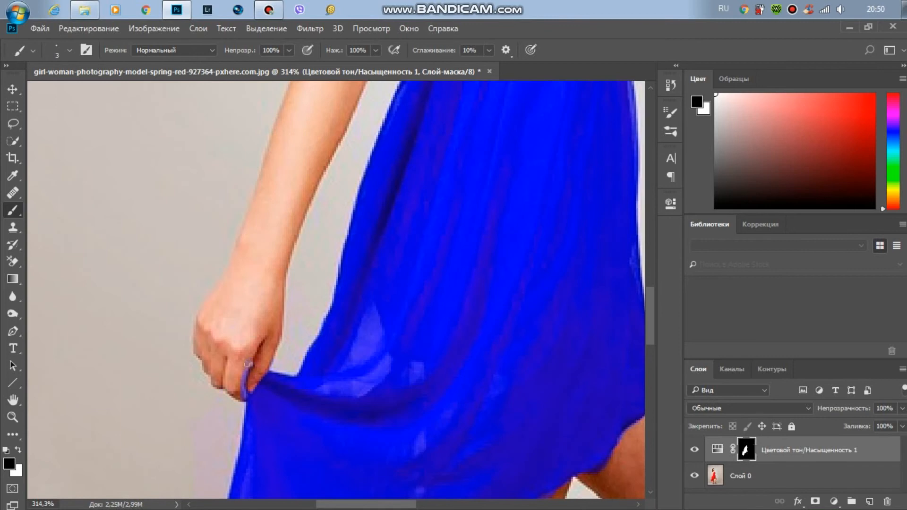
Enlarge the brush to 8 px and mask the tint off the background beside the dress below the hand
key(bracketright)
key(bracketright)
key(bracketright)
key(bracketright)
key(bracketright)
scroll(190, 421, down, 3)
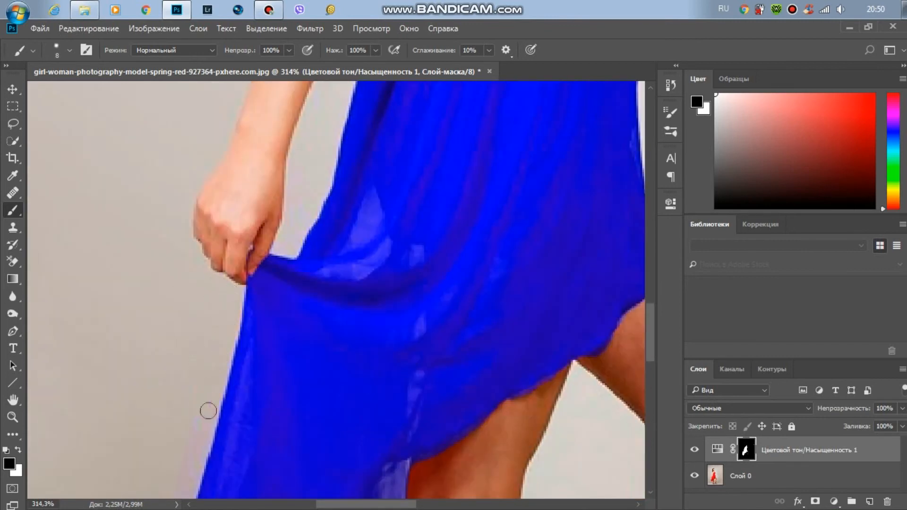
scroll(180, 321, down, 3)
drag(193, 331, 170, 401)
Restore the blue on the trailing hem's edge with a 3 px white brush and mask the tinted halo around it
click(20, 452)
key(bracketleft)
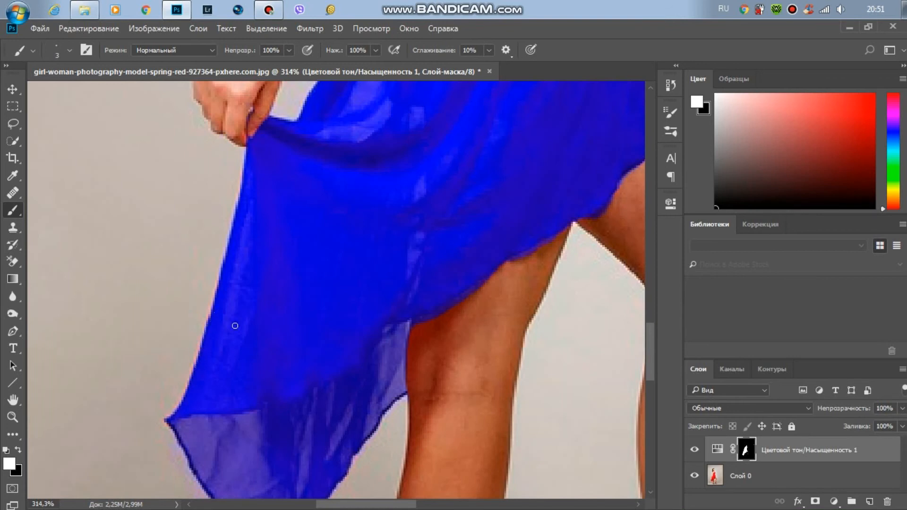
scroll(235, 325, down, 3)
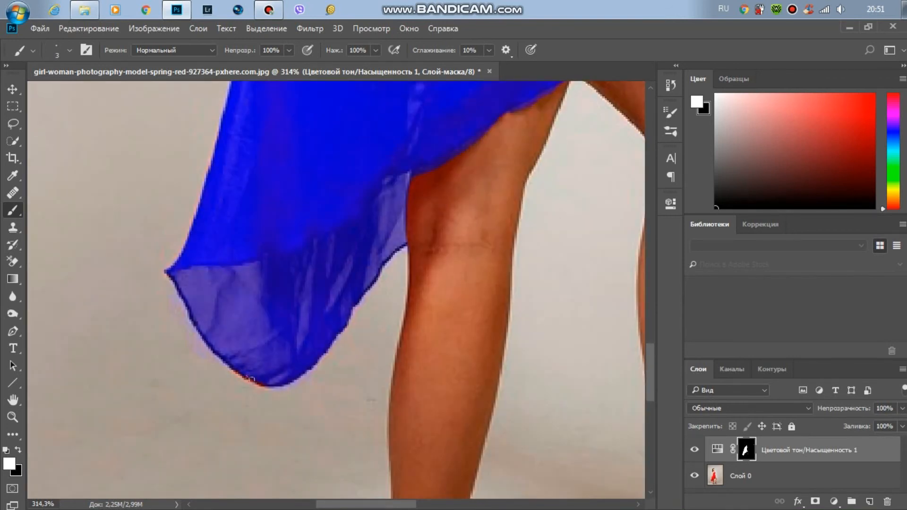
key(x)
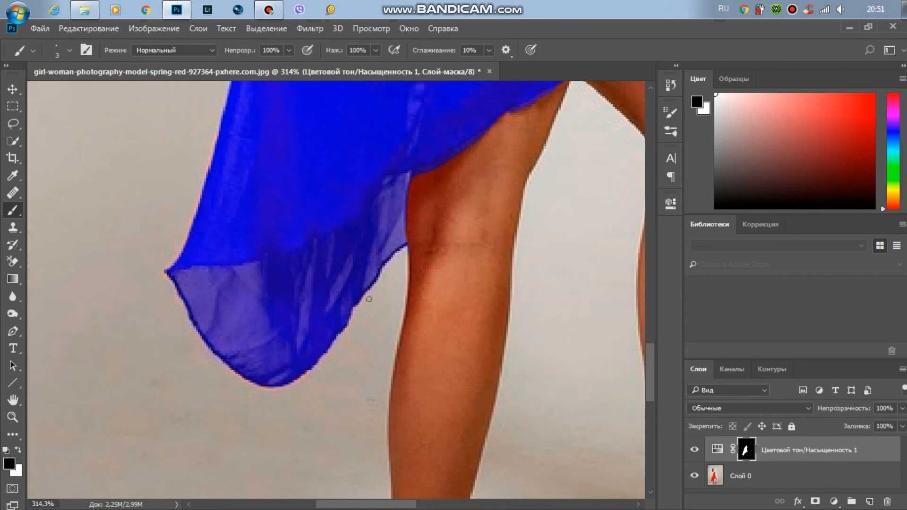
Mask the tint off the background beside the front thigh and touch up the blue at the dress's front hem corner
scroll(524, 384, down, 5)
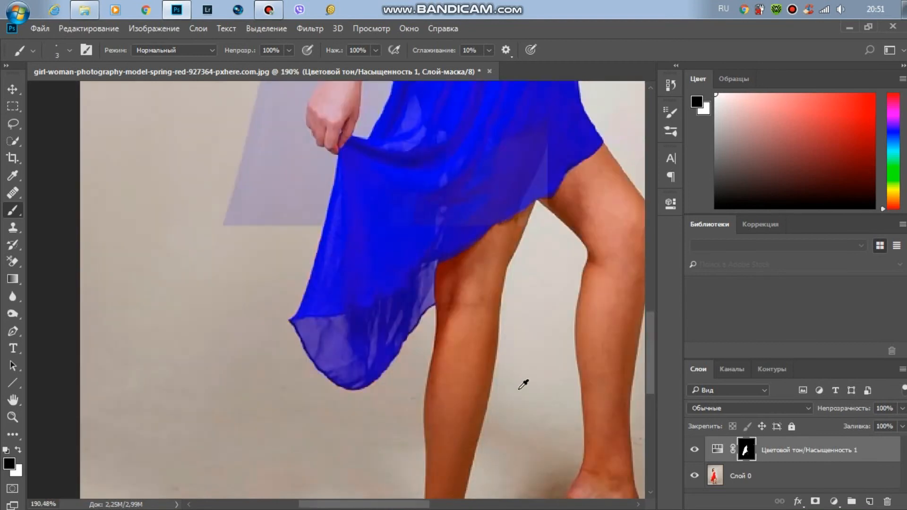
scroll(562, 331, up, 5)
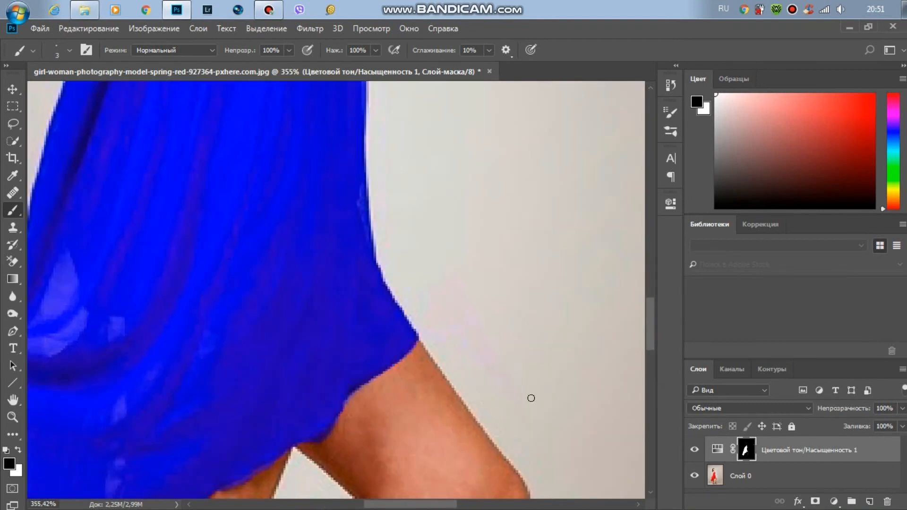
drag(406, 303, 454, 360)
click(18, 451)
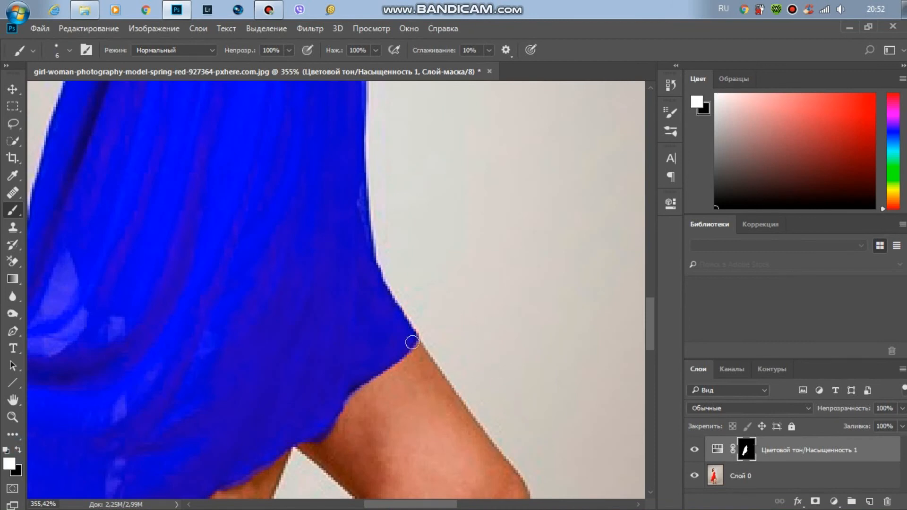
scroll(416, 307, up, 4)
key(x)
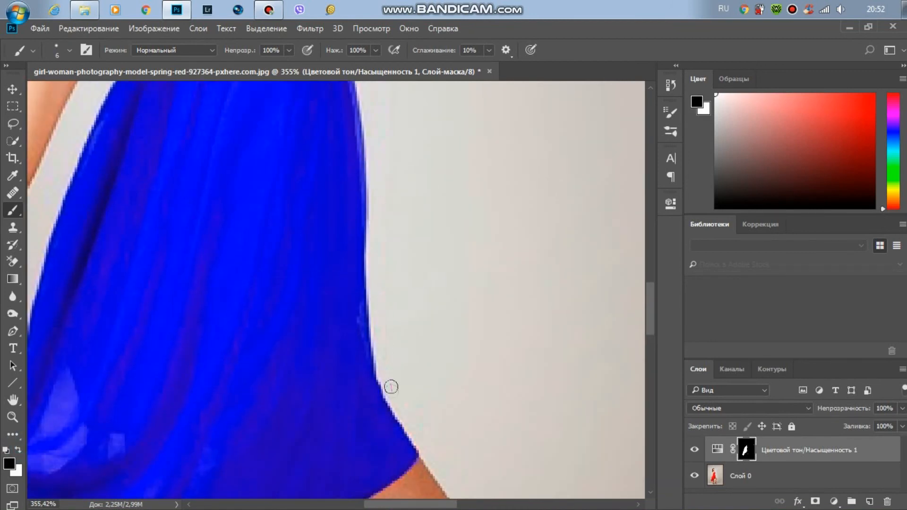
Touch up the blue along the dress's upper neckline edge by painting the mask with a 6 px white brush
scroll(402, 349, up, 5)
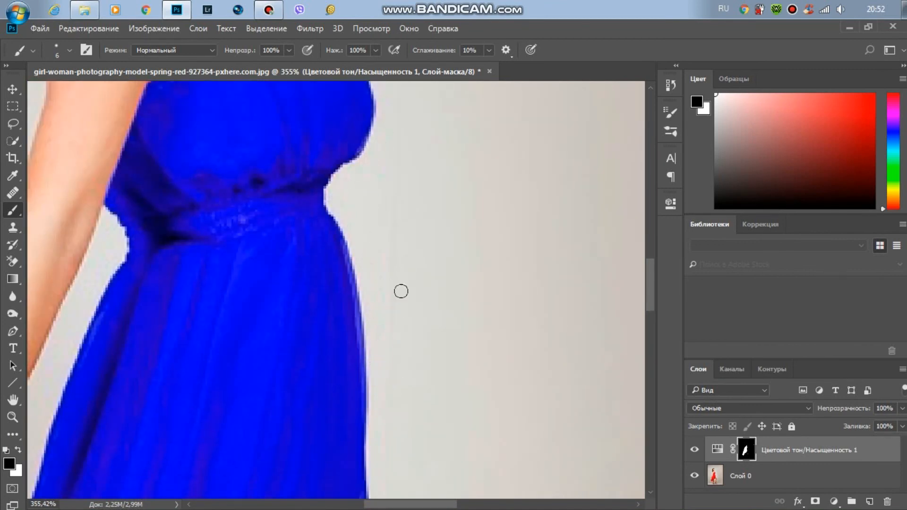
scroll(400, 296, up, 4)
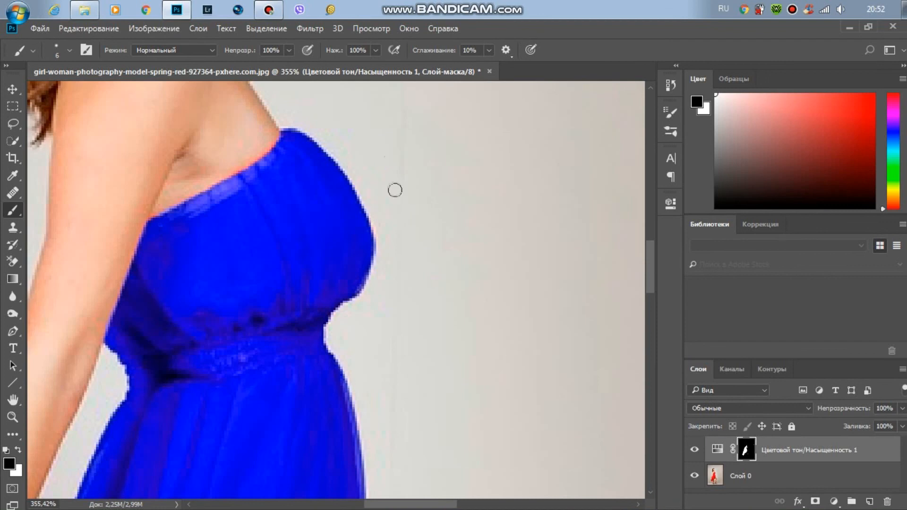
scroll(321, 113, up, 5)
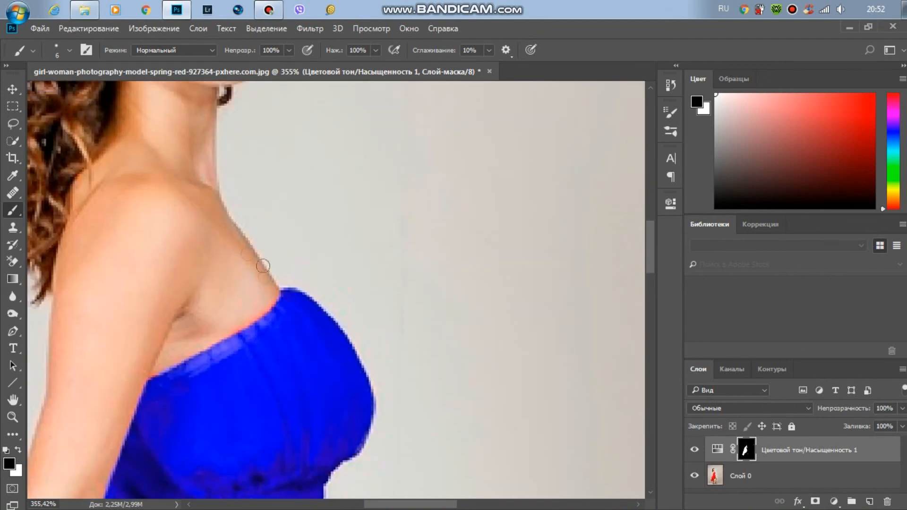
key(x)
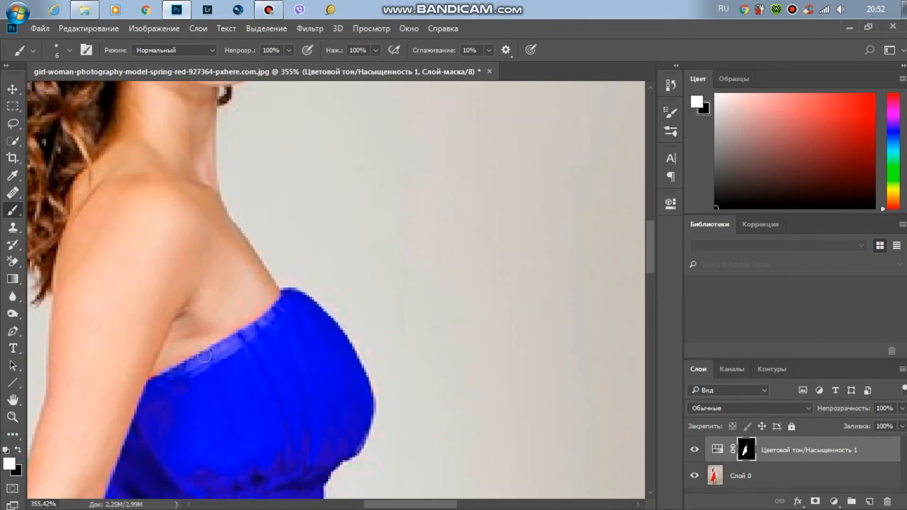
key(x)
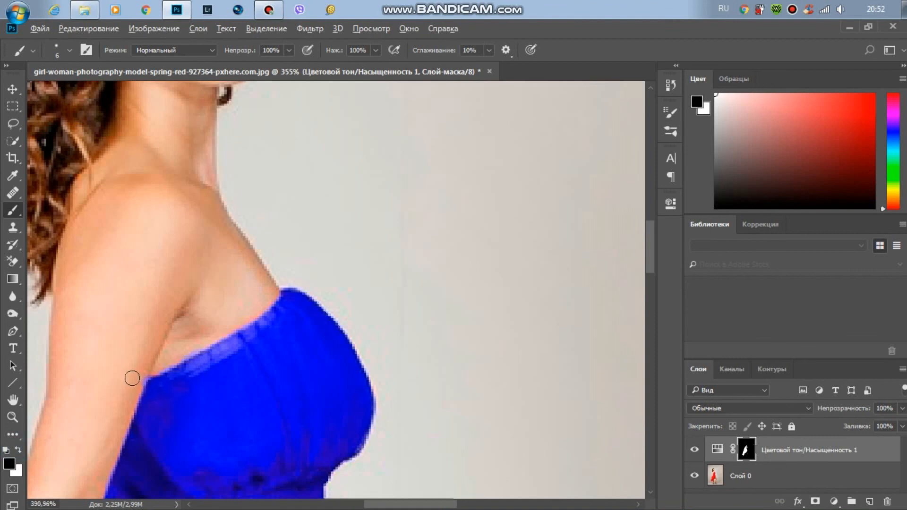
alt+scroll(132, 376, up, 5)
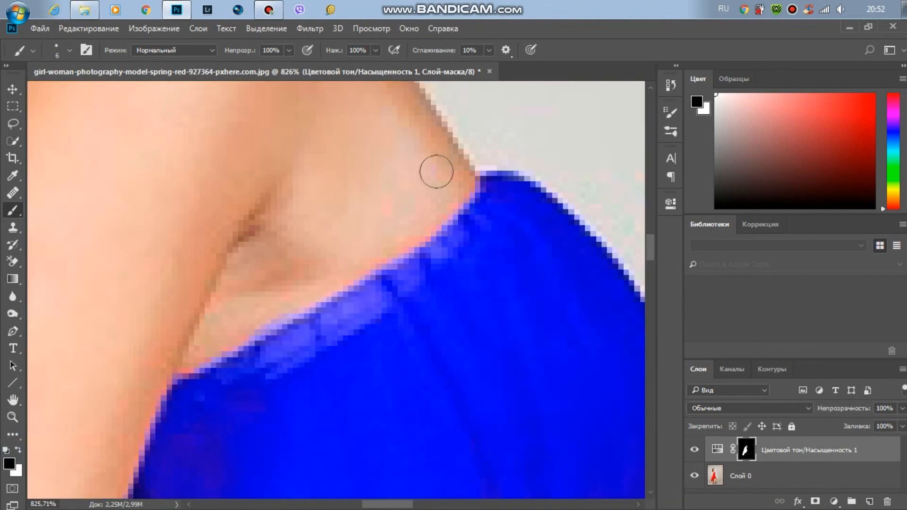
key(x)
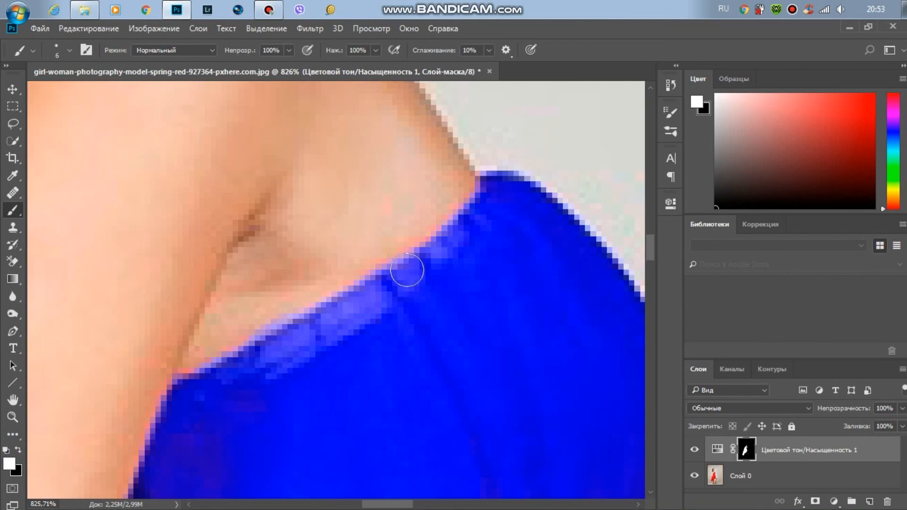
Compare the whole photo with the Hue/Saturation adjustment layer hidden and shown again
alt+scroll(446, 242, down, 10)
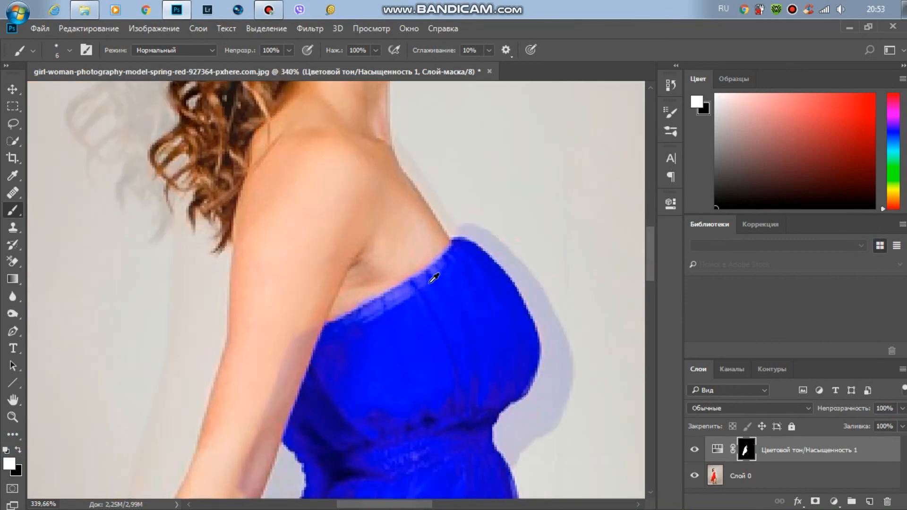
alt+scroll(433, 279, down, 4)
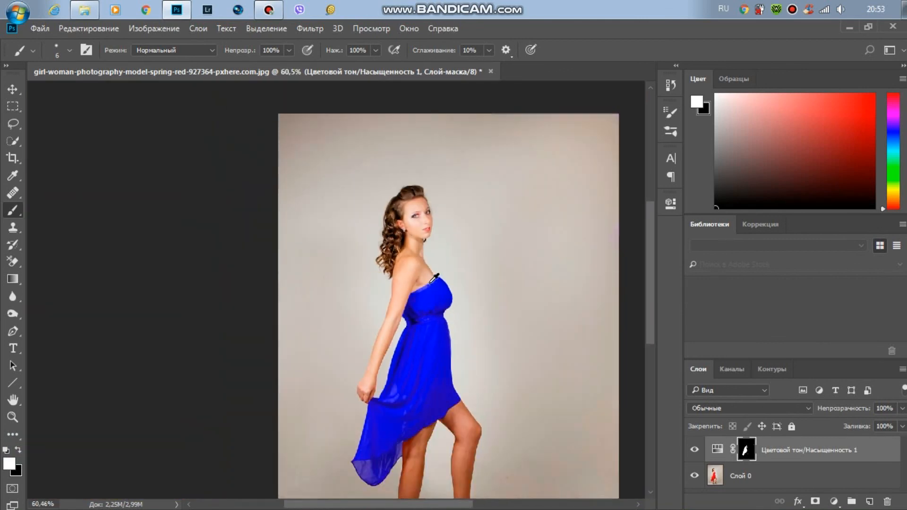
alt+scroll(433, 278, up, 1)
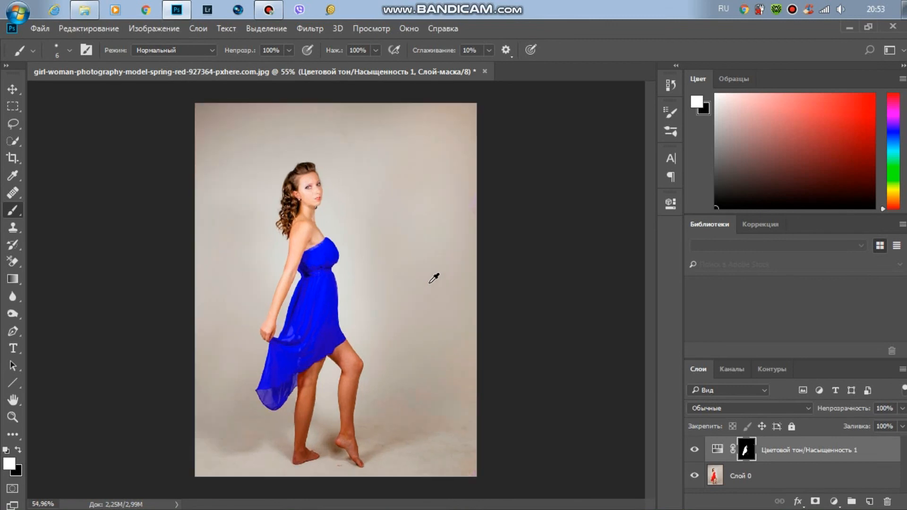
click(694, 451)
click(694, 451)
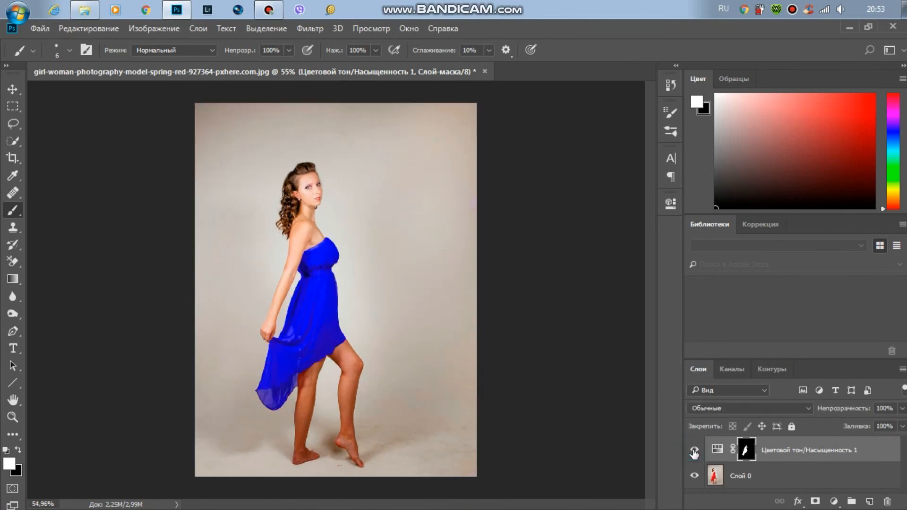